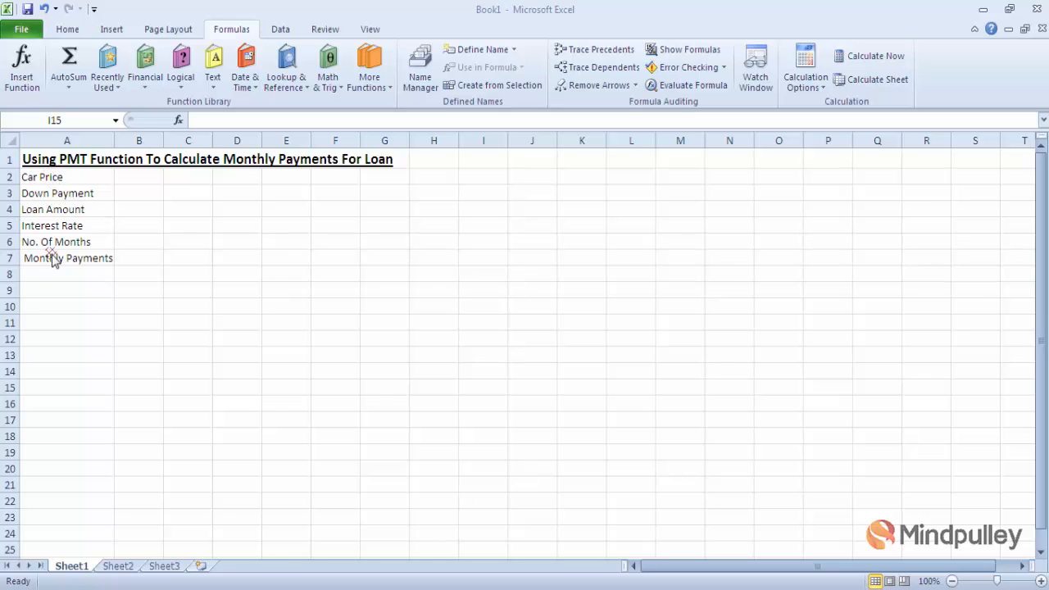
- Enter 600000 as the Car Price in B2 and 100000 as the Down Payment in B3
left_click(137, 180)
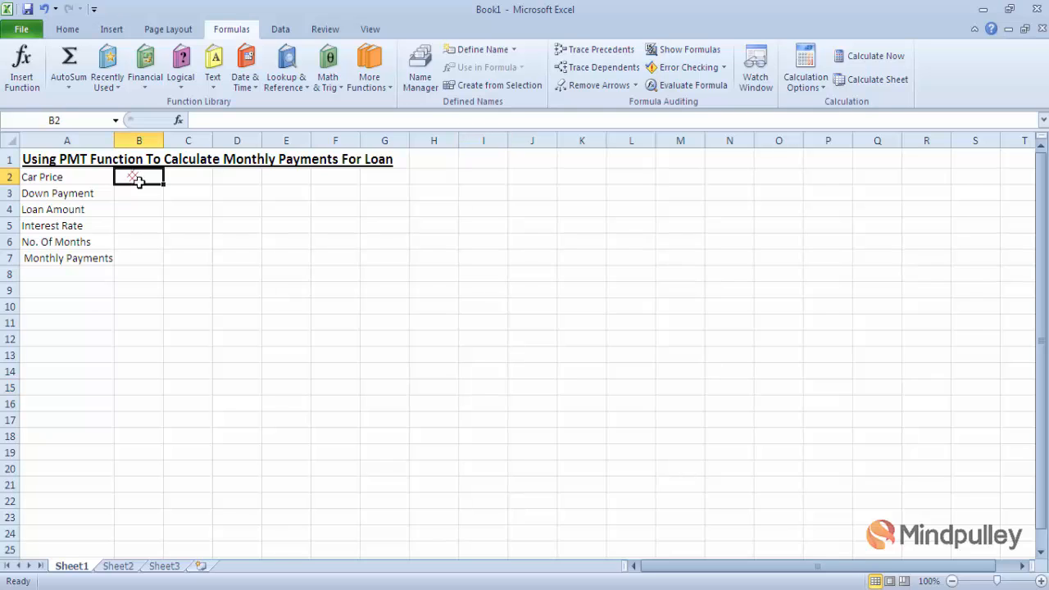
type("60000")
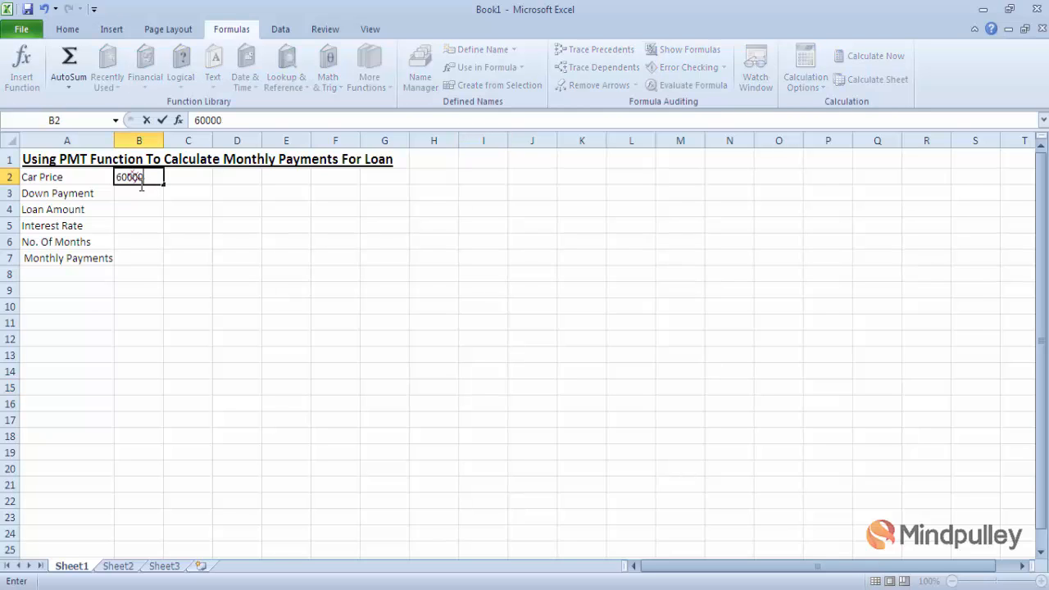
type("0")
left_click(141, 197)
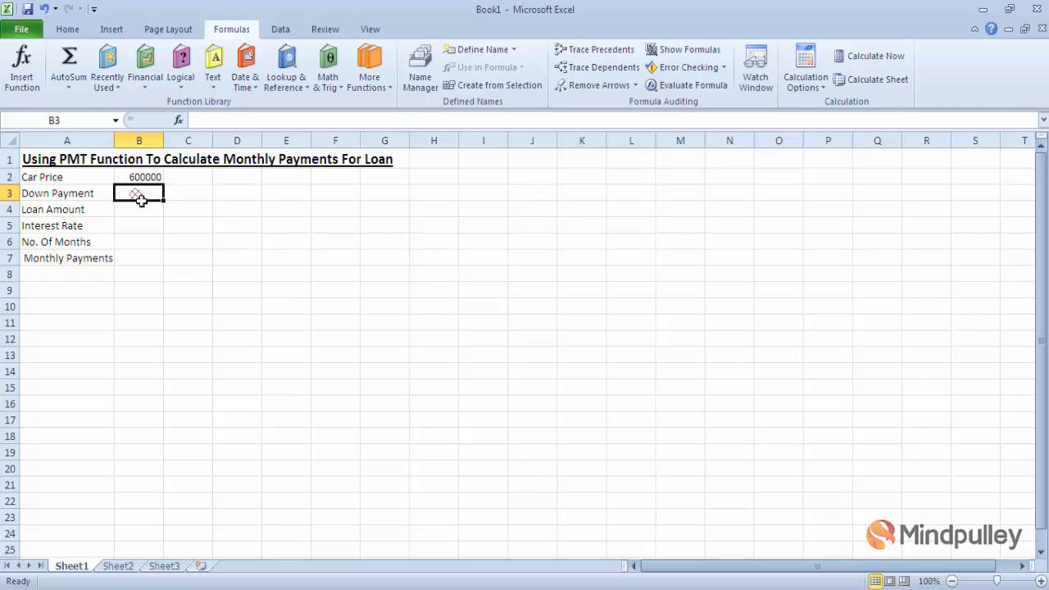
type("1")
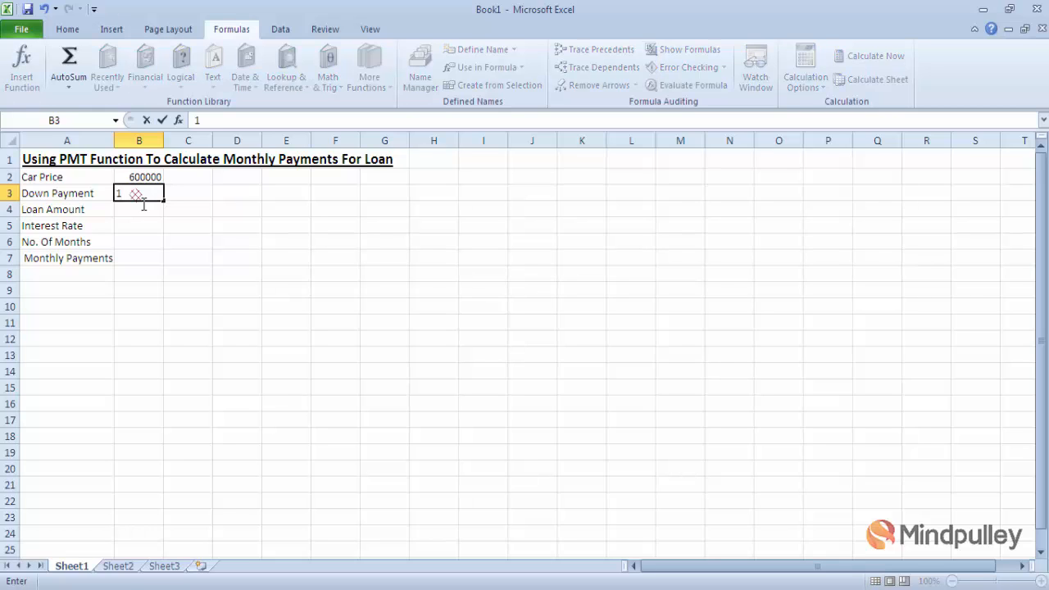
type("00000")
- Calculate the Loan Amount in B4 with the formula =B2-B3
left_click(144, 216)
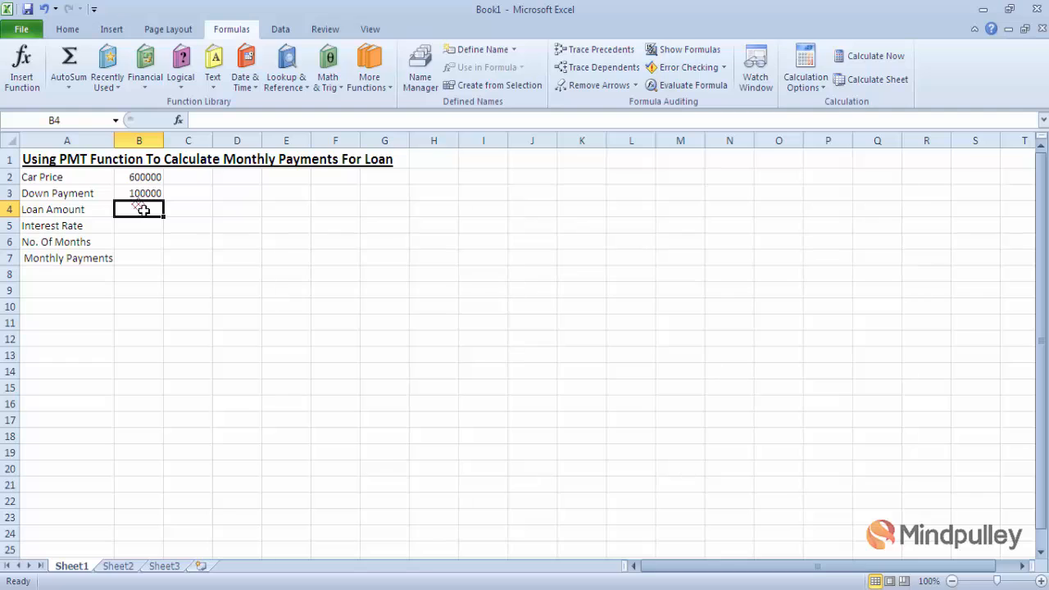
type("=")
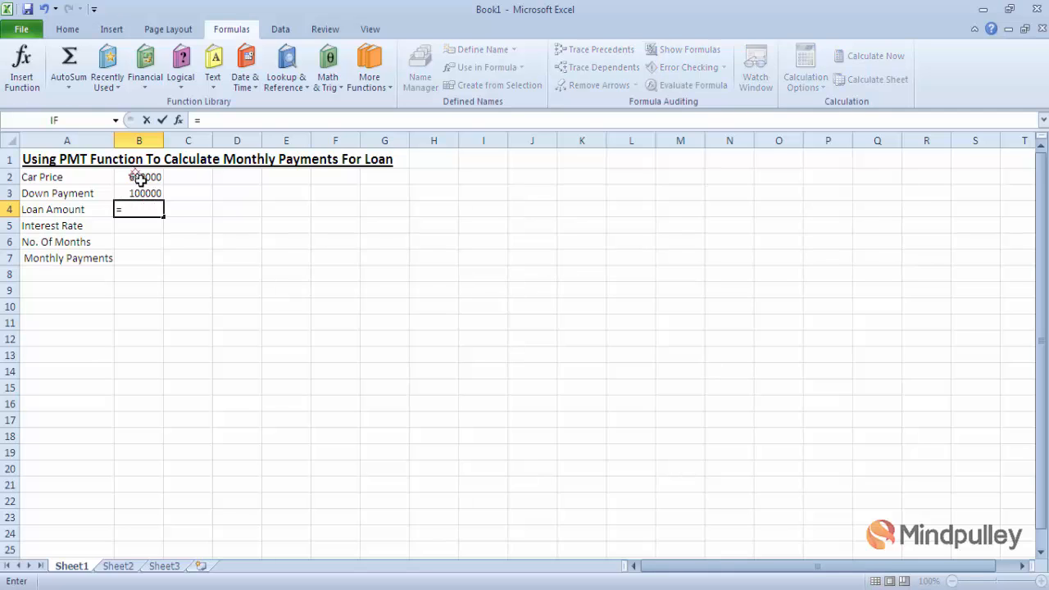
left_click(140, 181)
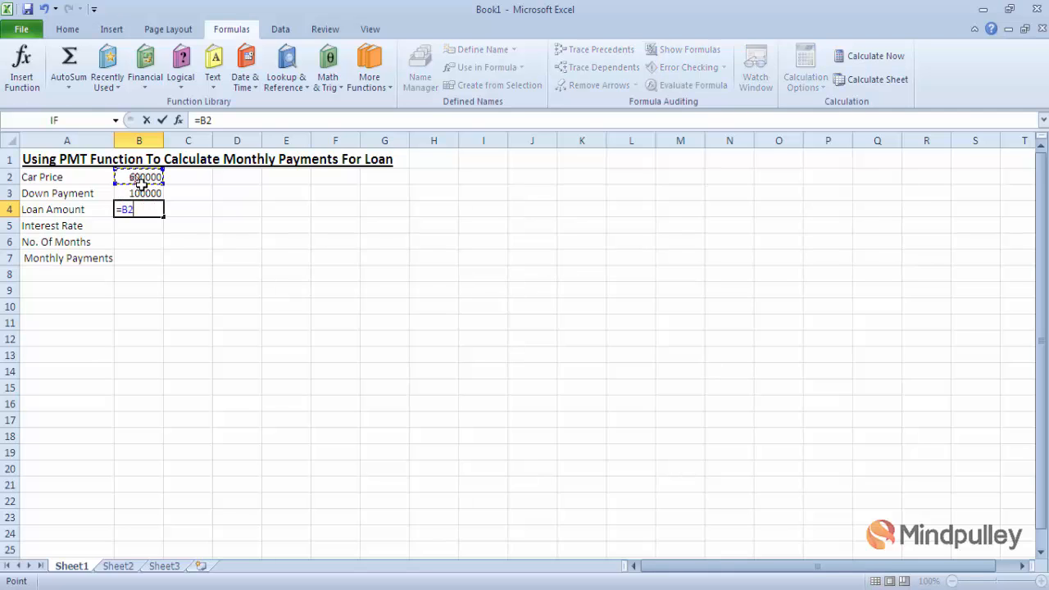
type("-")
left_click(145, 198)
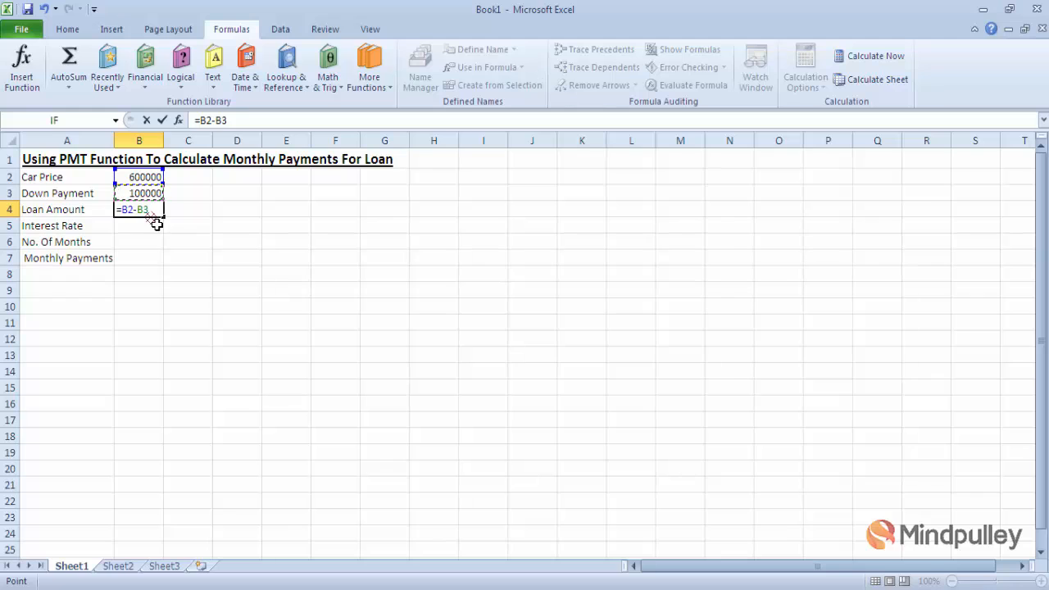
key("Return")
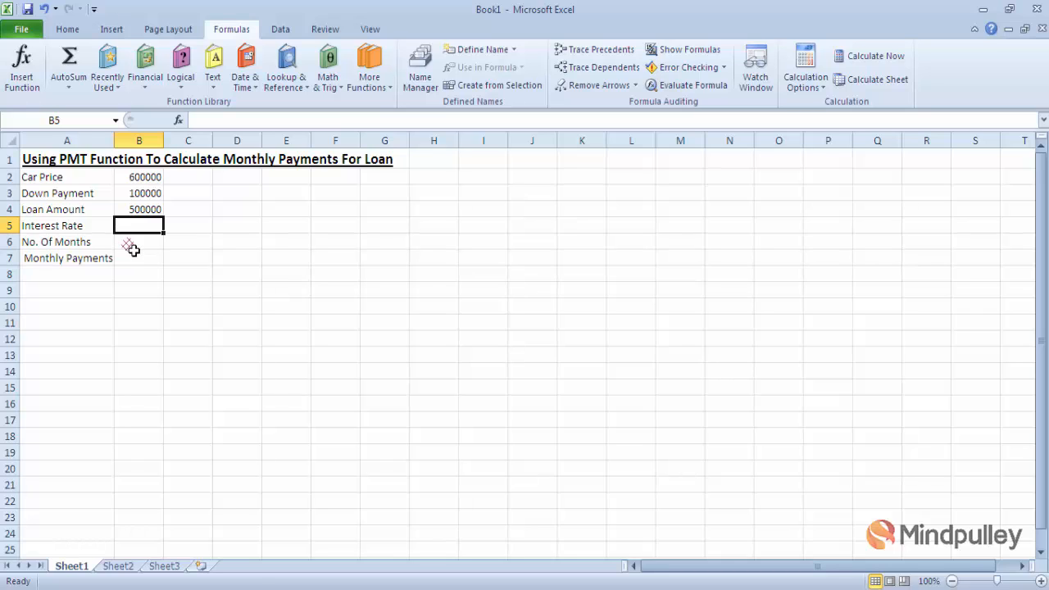
- Enter 60 as the No. Of Months in B6 and 12% as the Interest Rate in B5
left_click(133, 249)
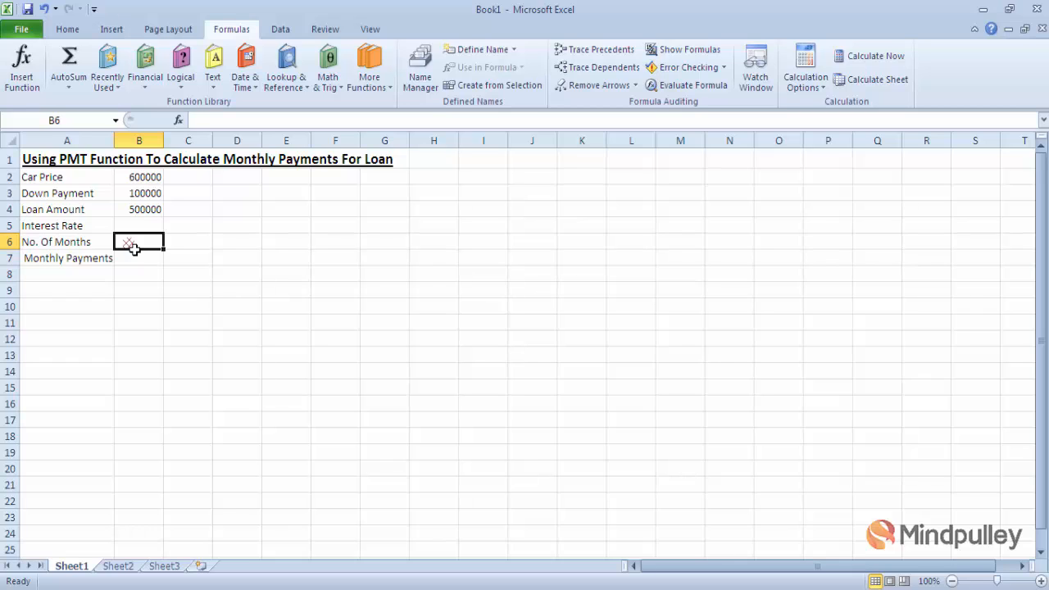
type("60")
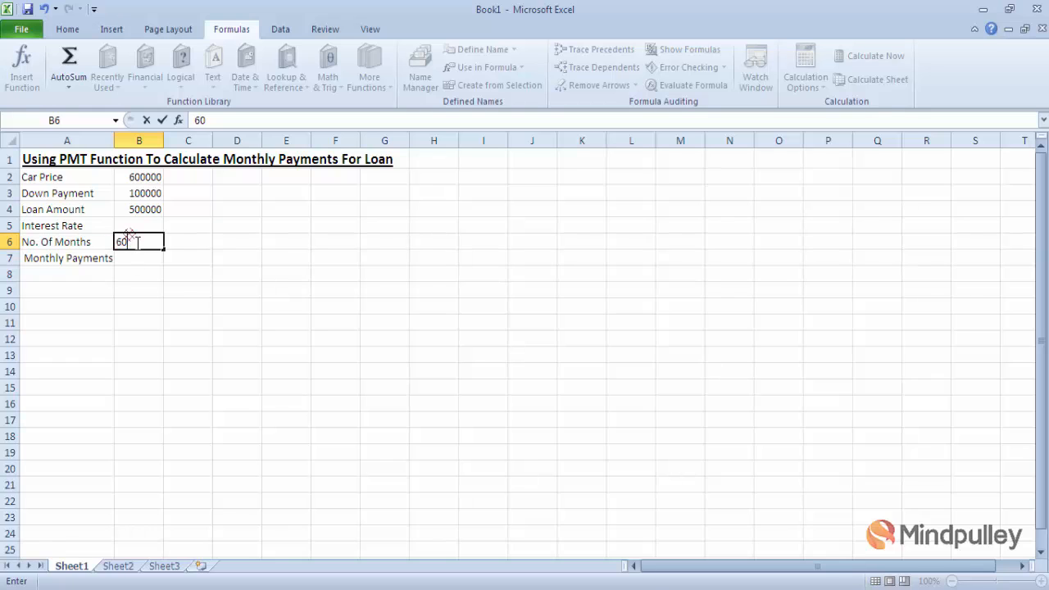
left_click(135, 231)
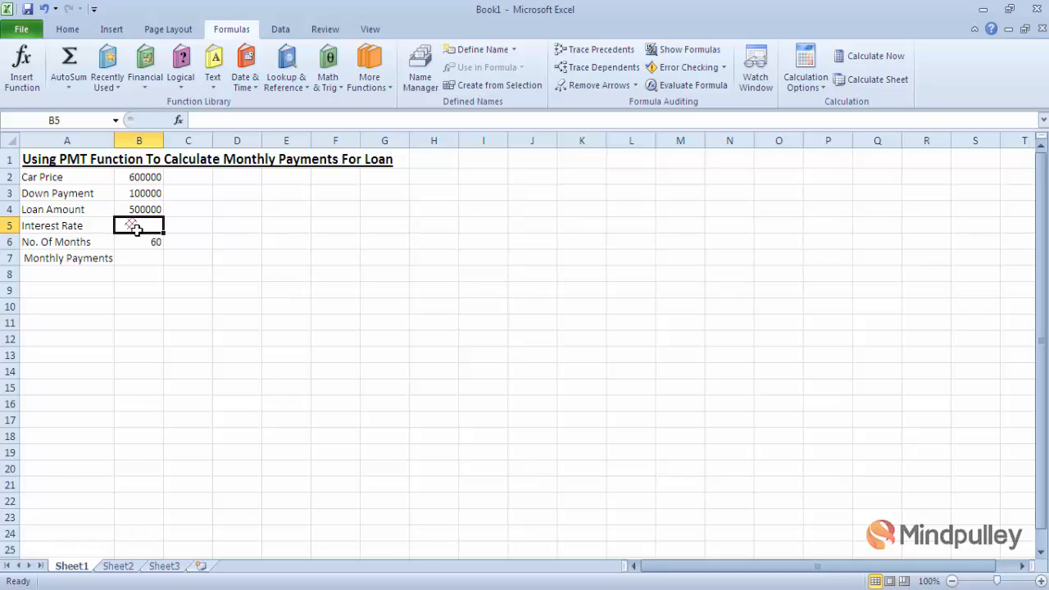
type("1%")
type("2")
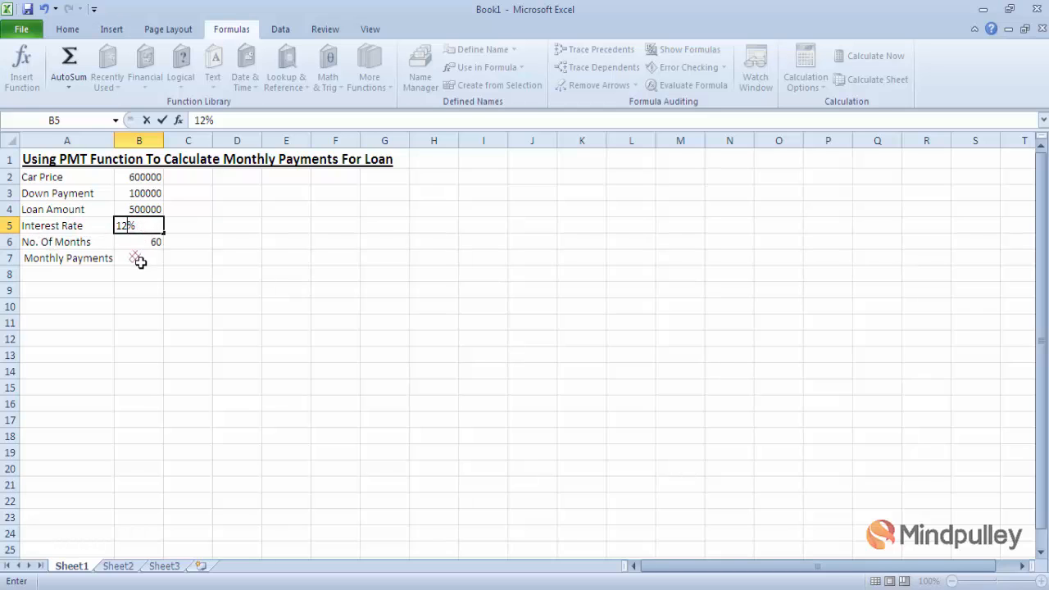
key("Return")
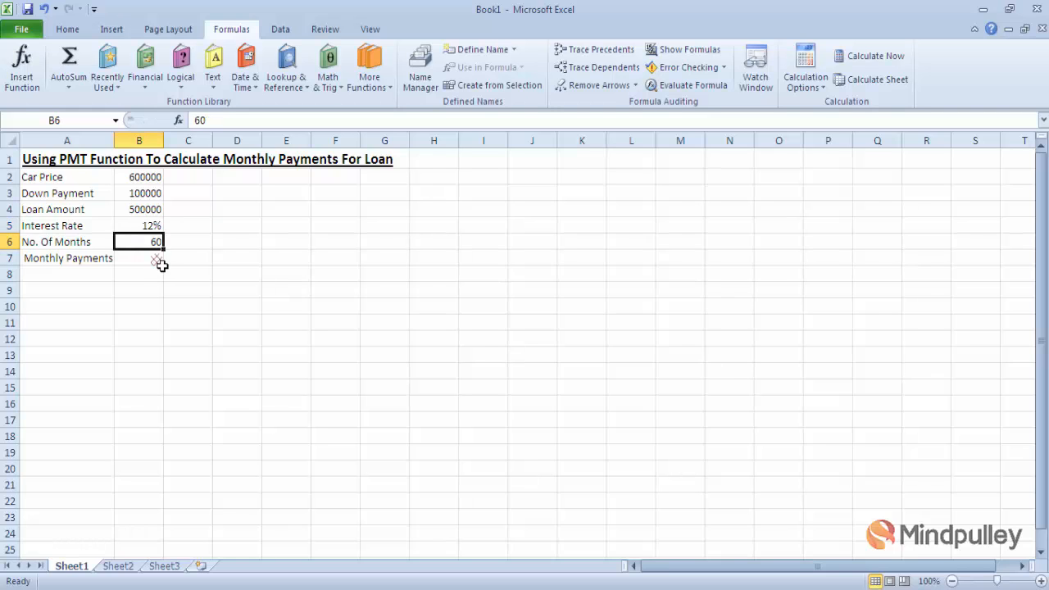
- Search the function library for "payment" and insert the PMT function into the Monthly Payments cell B7
left_click(142, 264)
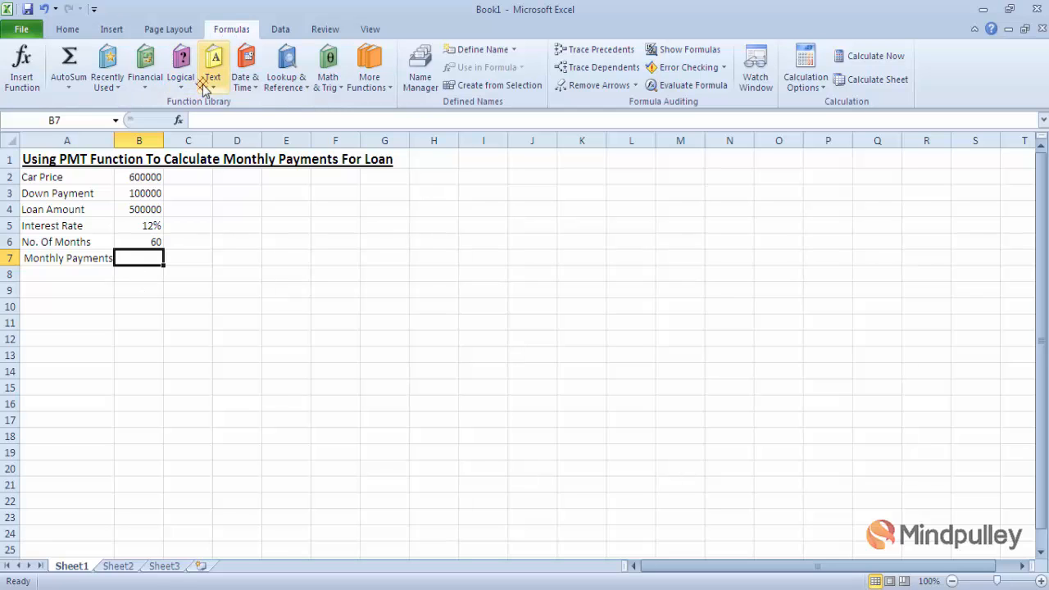
left_click(19, 85)
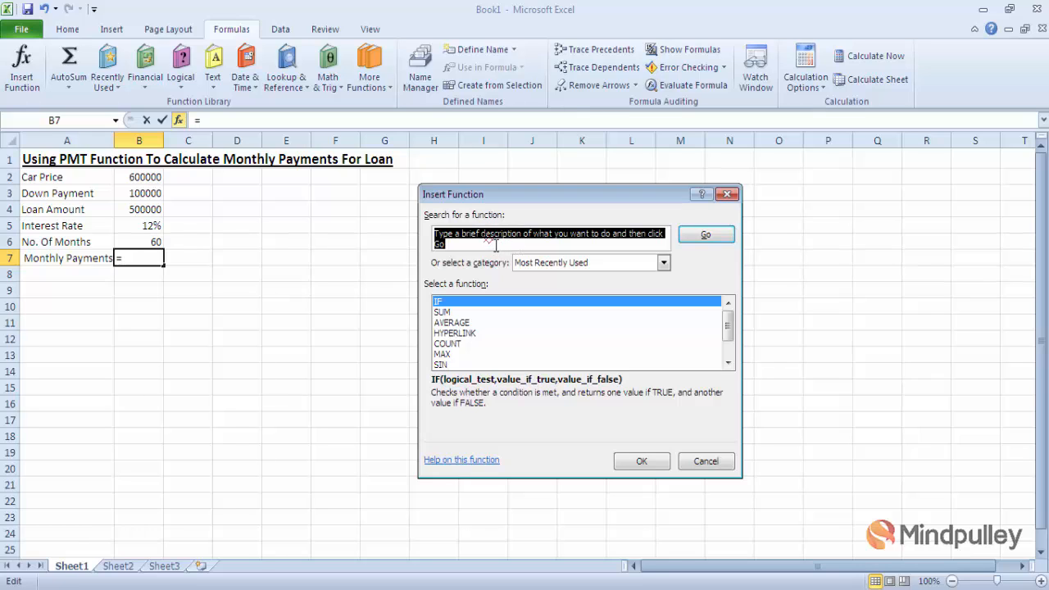
type("pay")
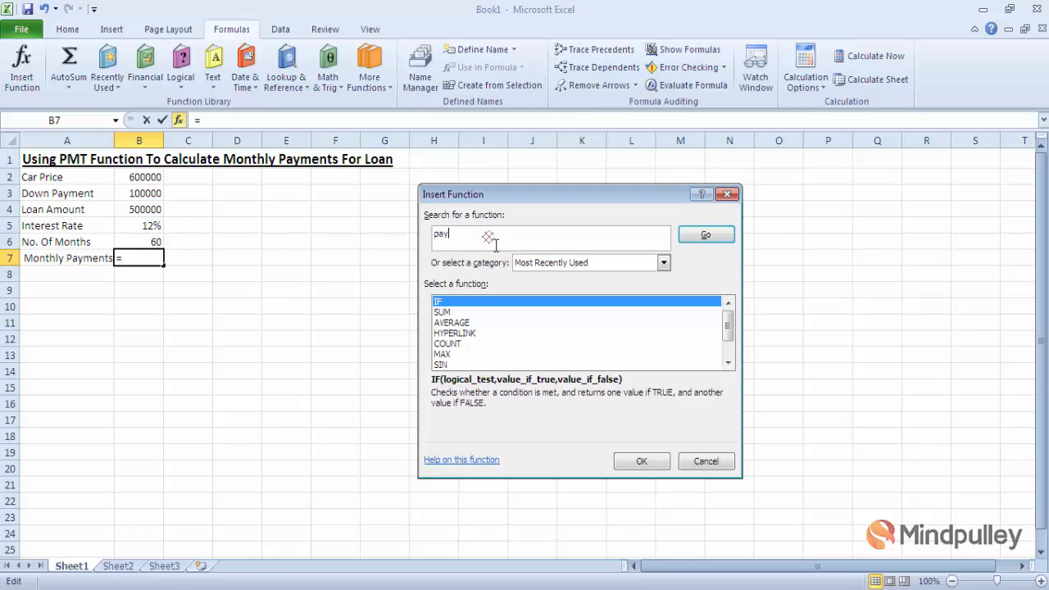
type("ment")
left_click(710, 236)
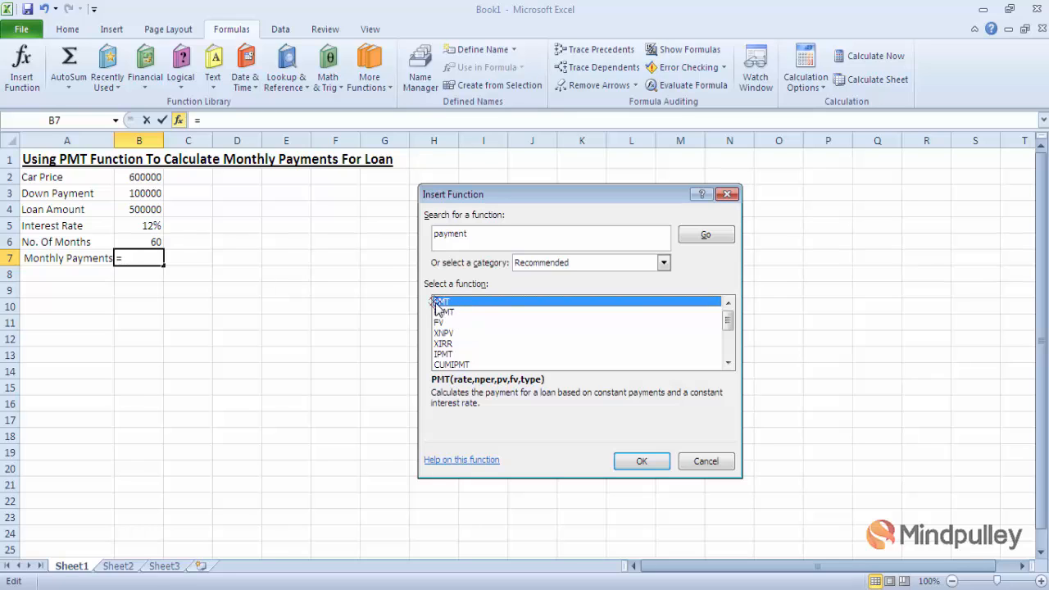
left_click(631, 462)
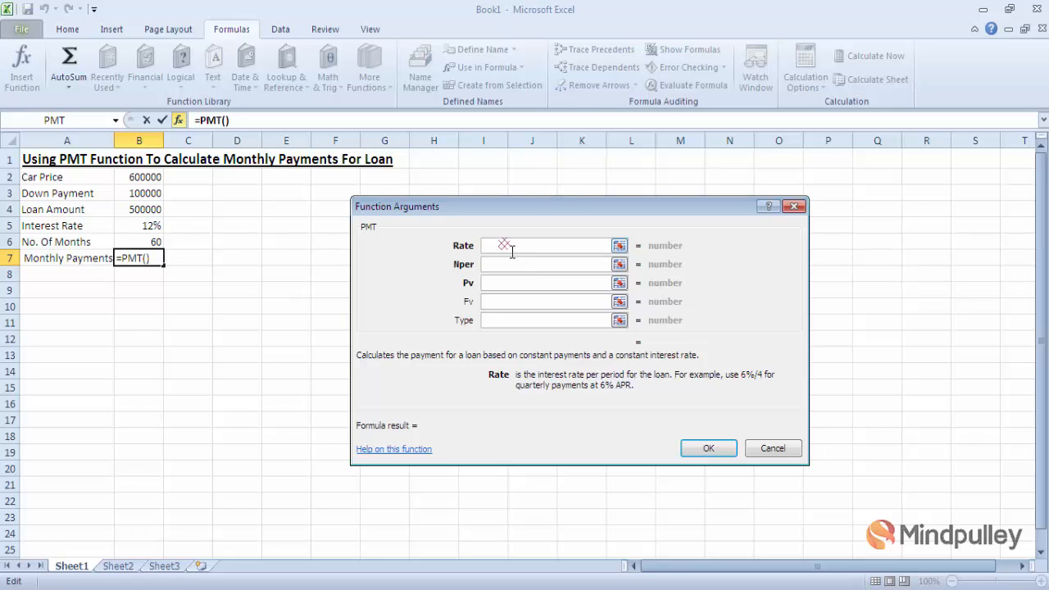
type("12%")
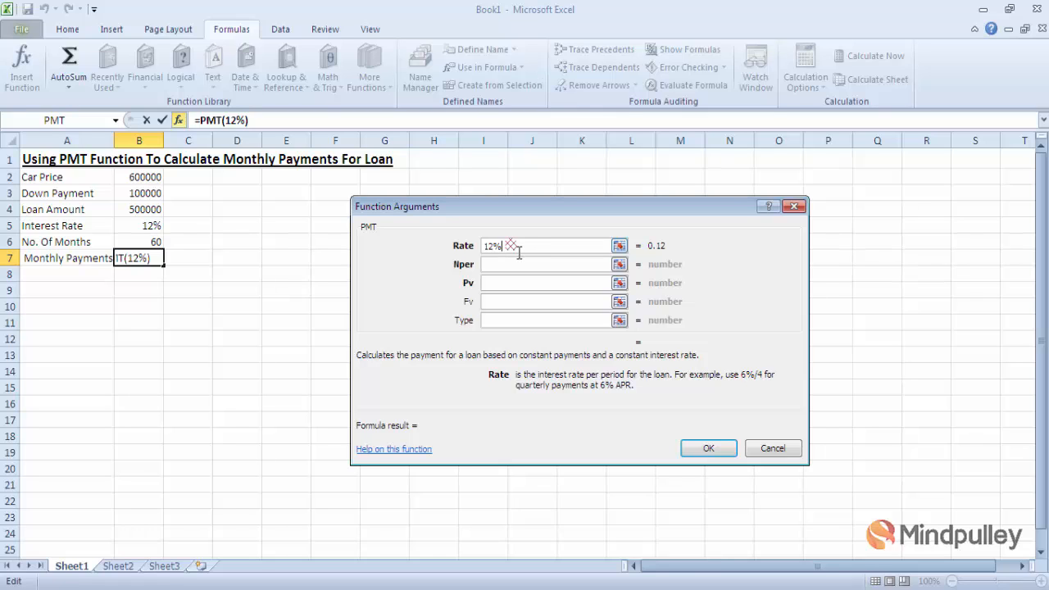
key("BackSpace")
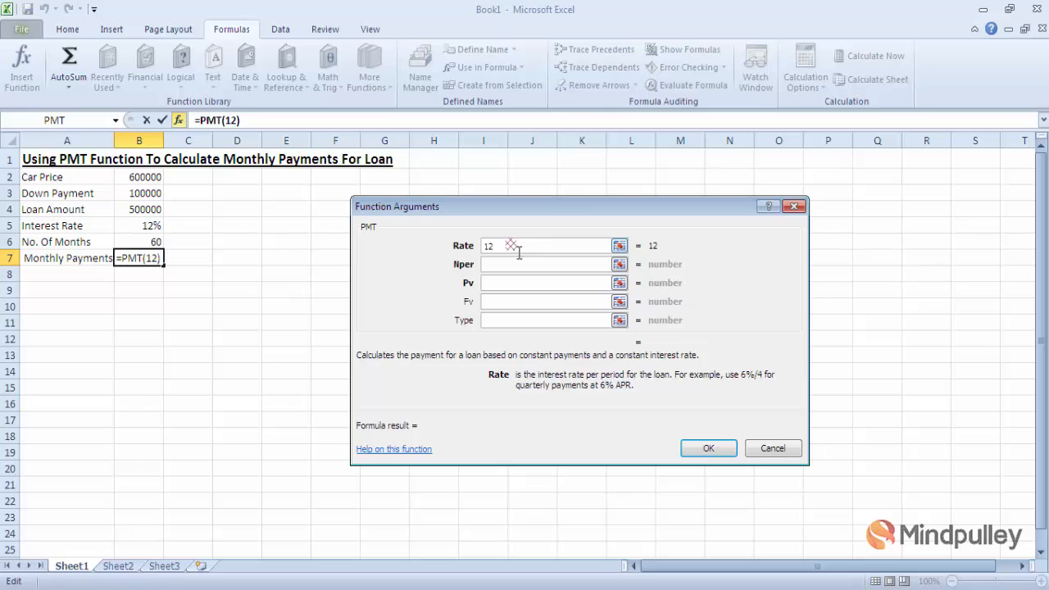
type("/12")
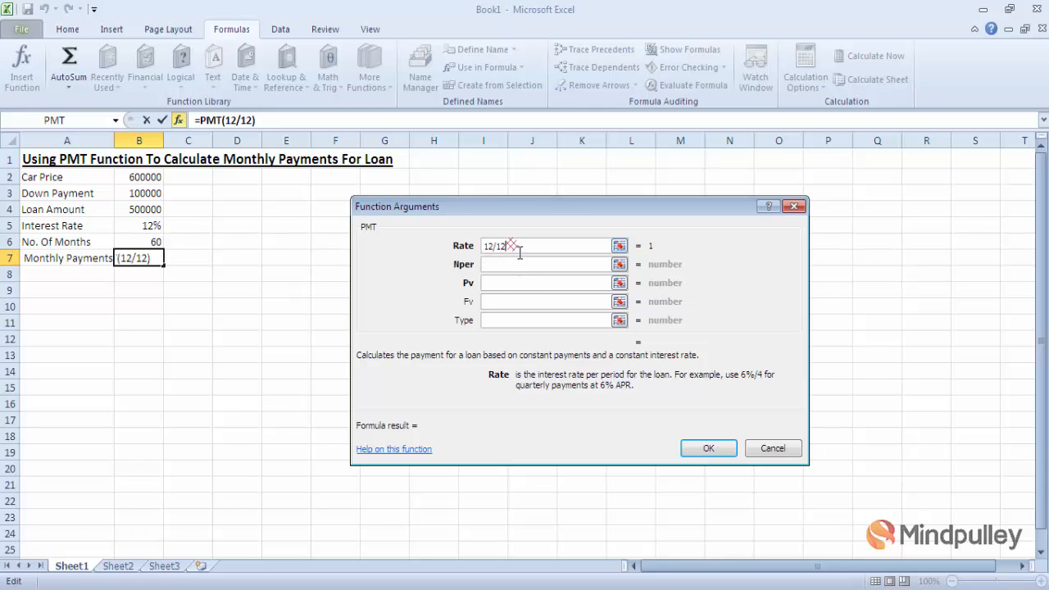
key("BackSpace")
key("BackSpace")
key("BackSpace")
key("BackSpace")
key("BackSpace")
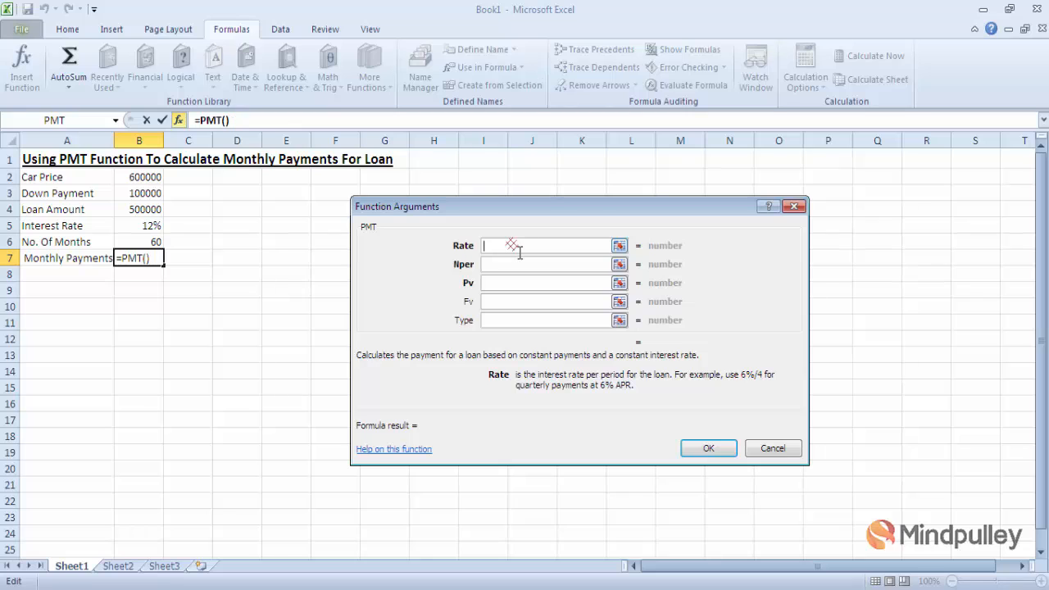
- Set the PMT Rate argument to B5/12, referencing the Interest Rate cell
left_click(141, 232)
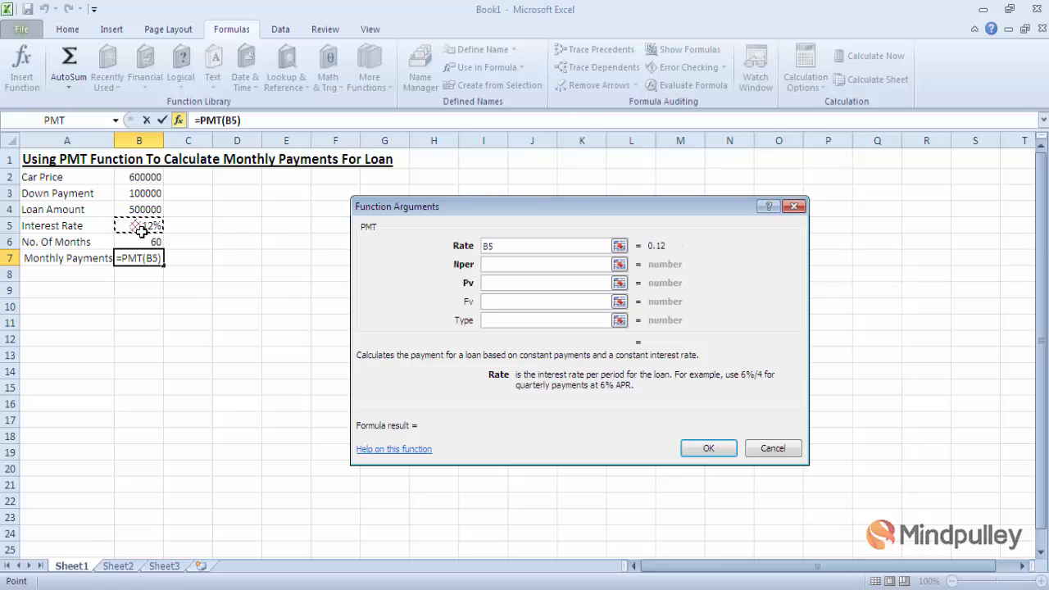
type("/")
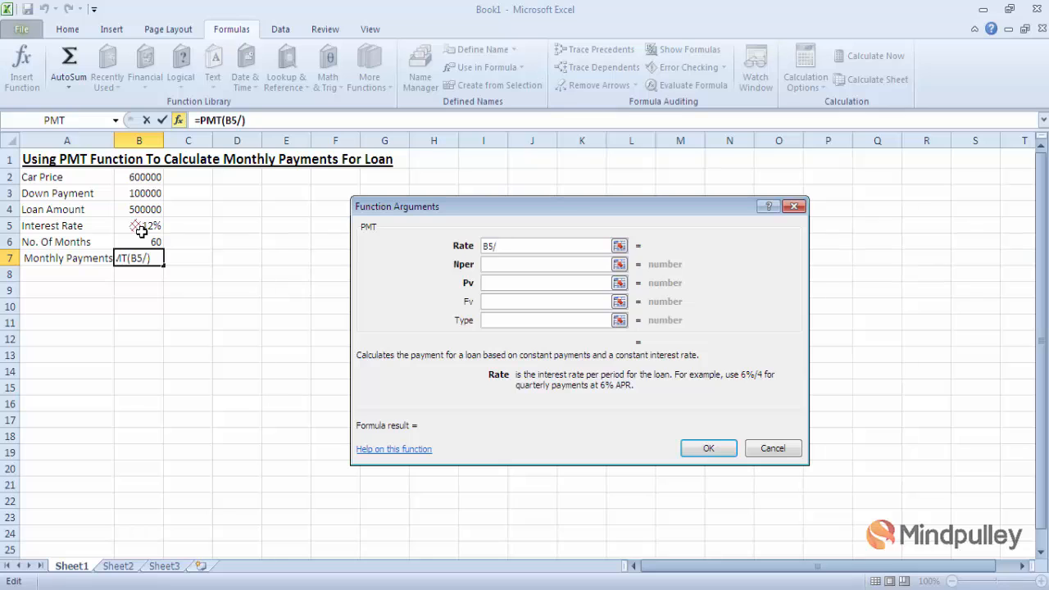
type("12")
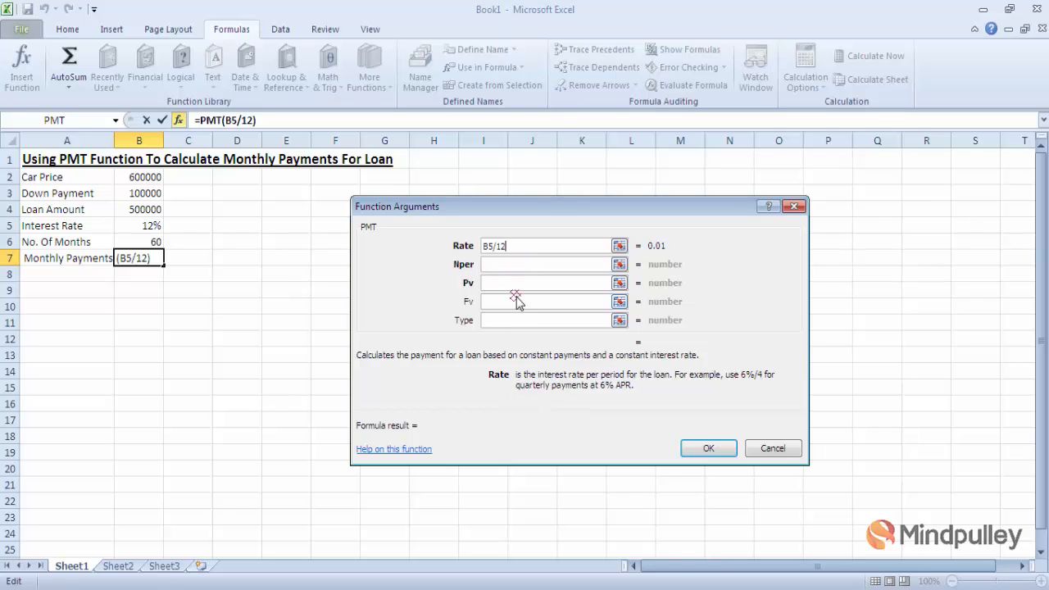
- Set the PMT Nper argument to the No. Of Months cell B6 and Pv to the Loan Amount cell B4
left_click(497, 276)
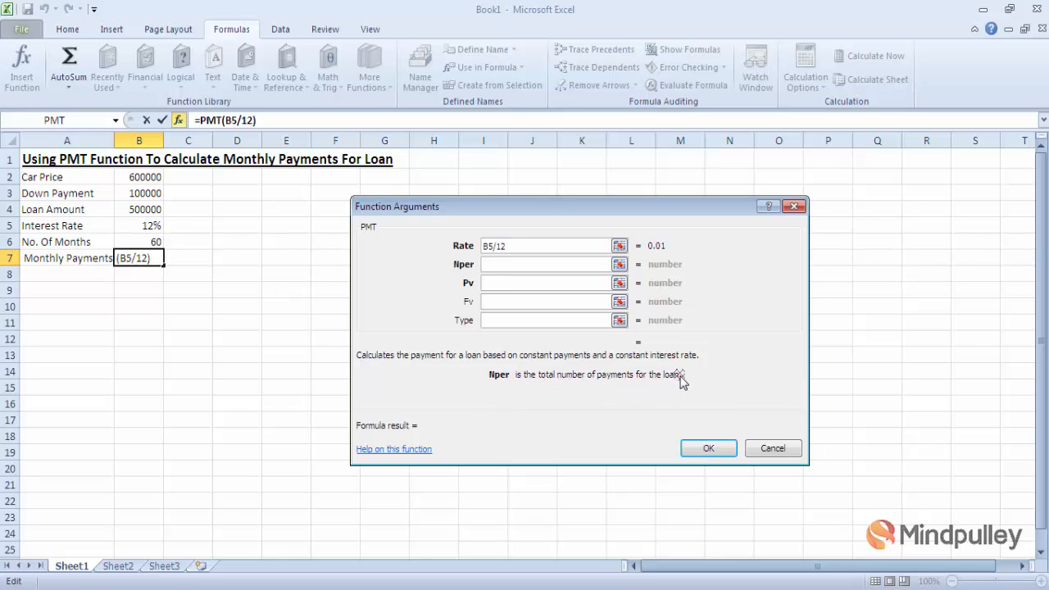
left_click(152, 246)
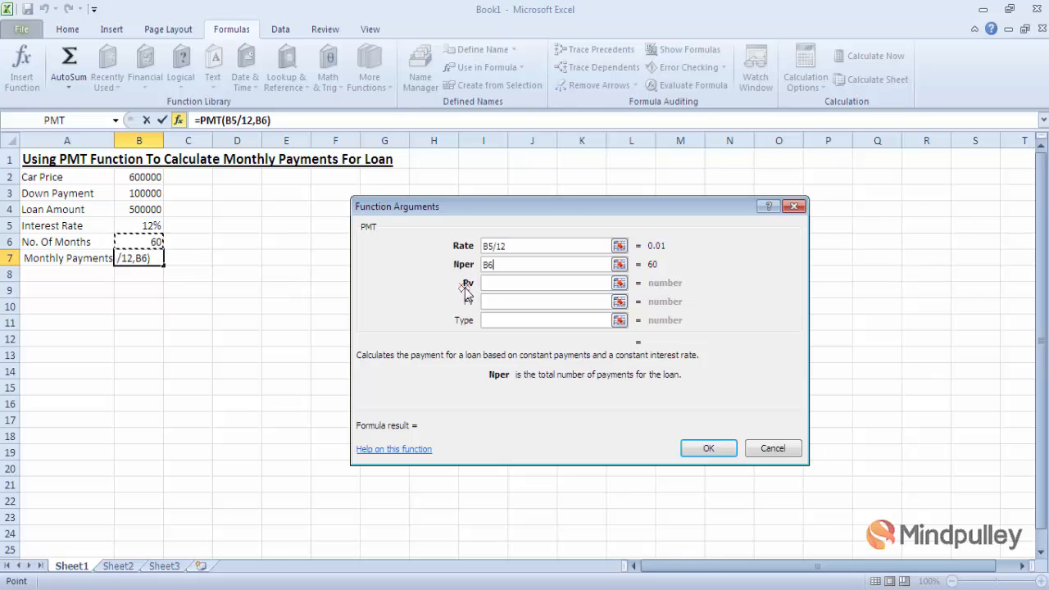
left_click(513, 282)
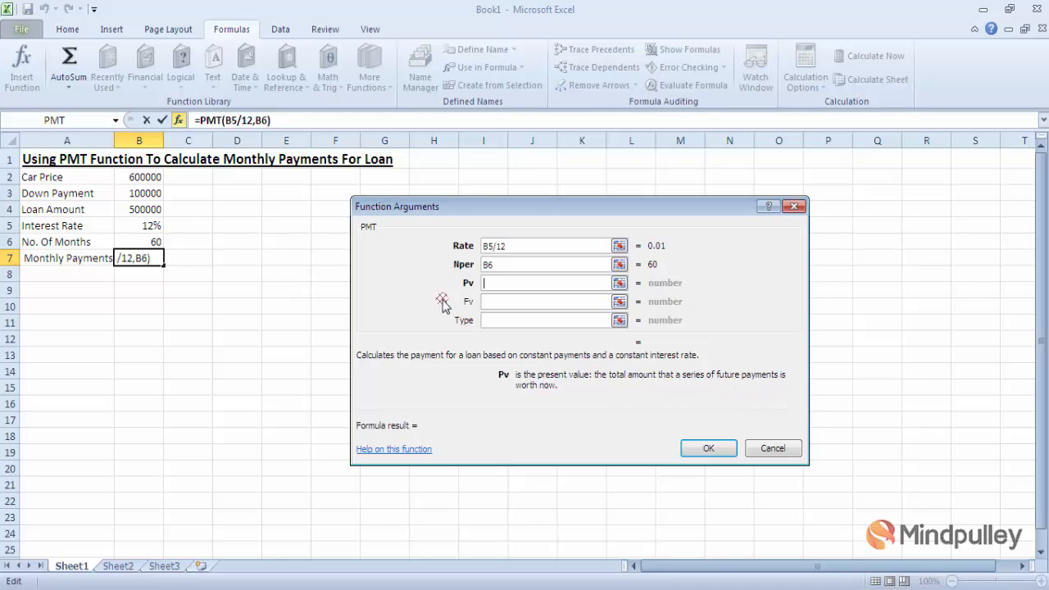
left_click(154, 218)
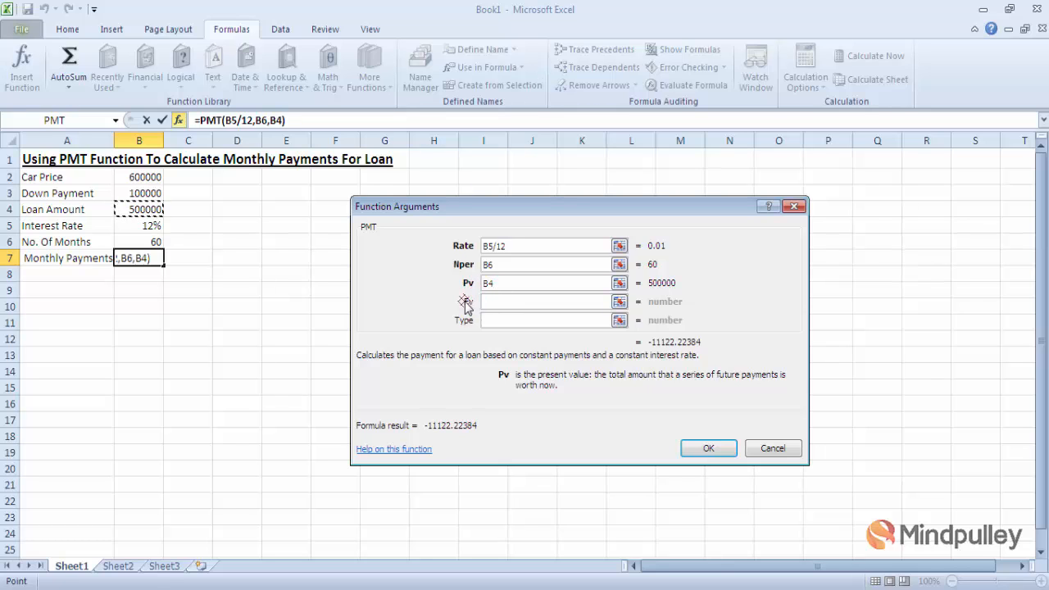
- Set the PMT Fv and Type arguments to 0 and complete the function in B7
left_click(500, 302)
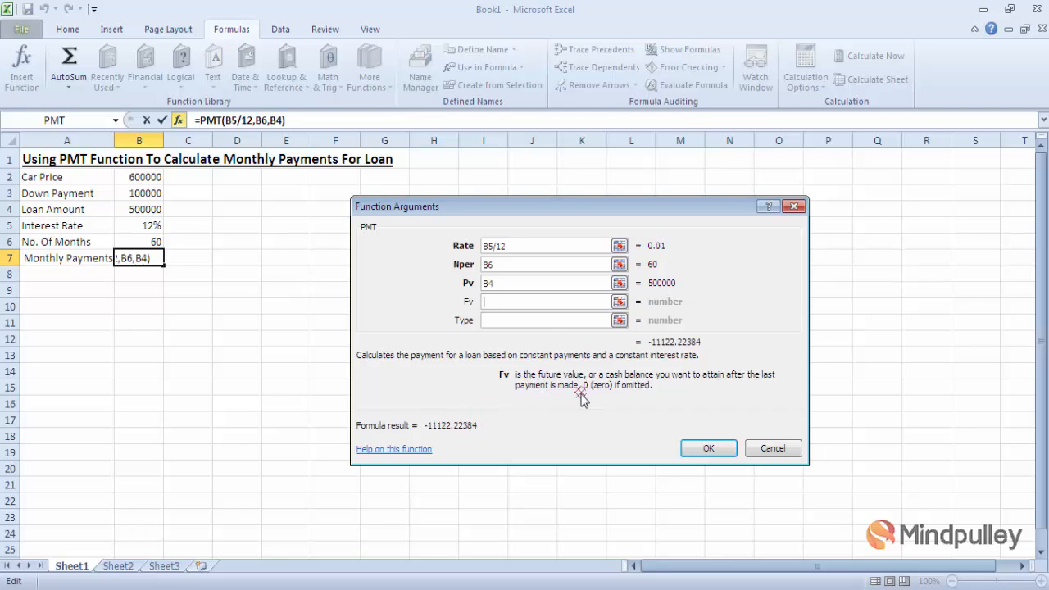
type("0")
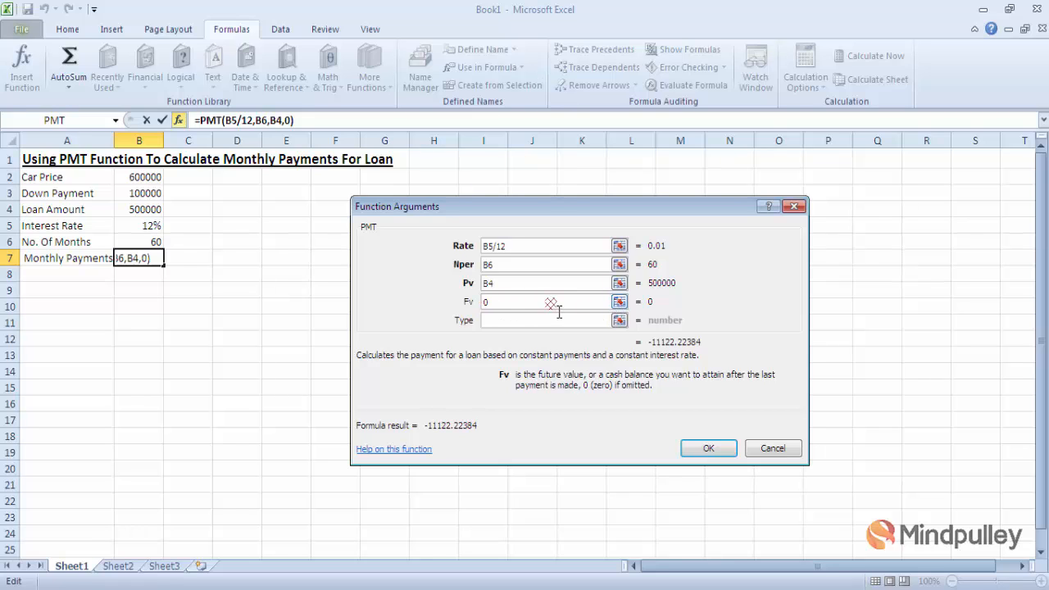
left_click(490, 322)
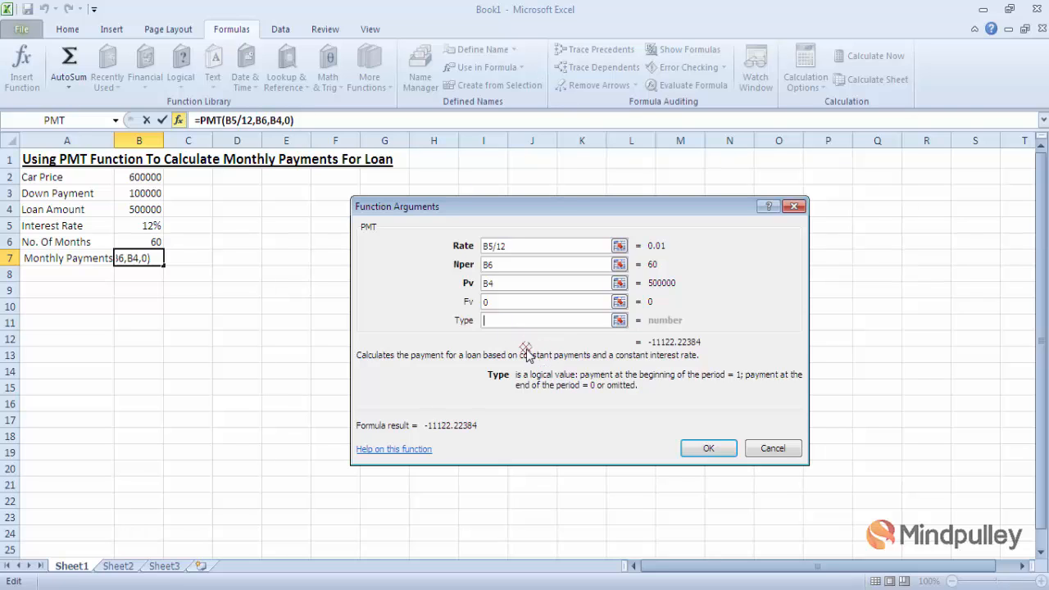
type("0")
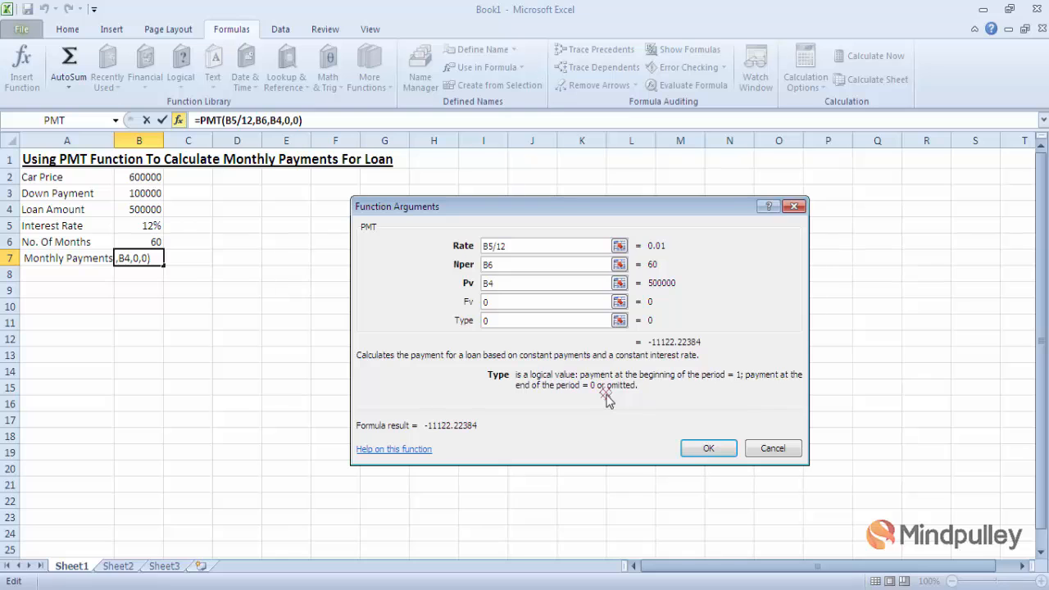
left_click(713, 449)
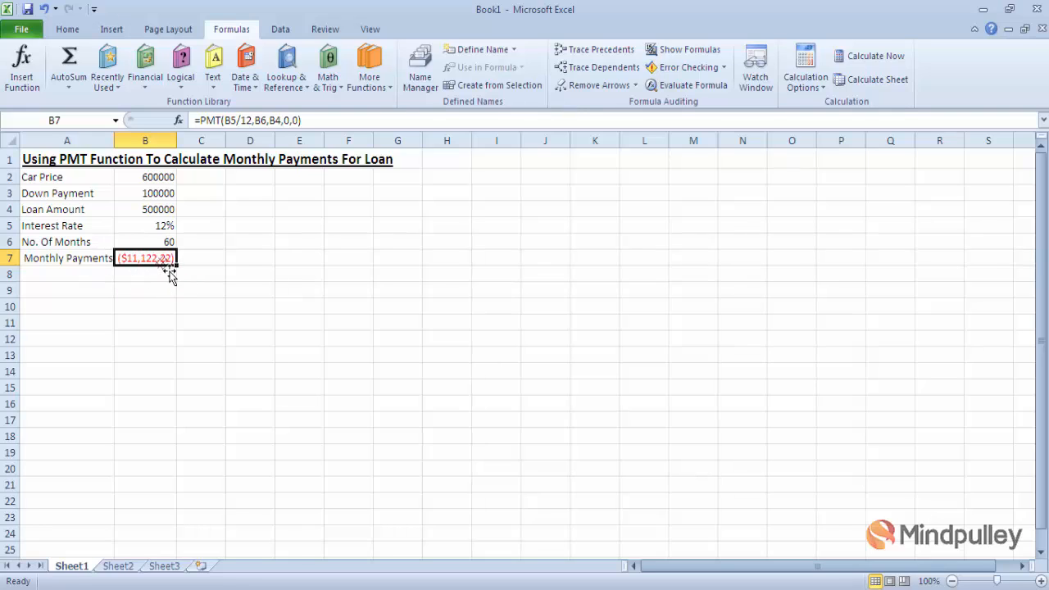
- Set the Interest Rate in cell B5 to 10% to recalculate the monthly payment
left_click(175, 230)
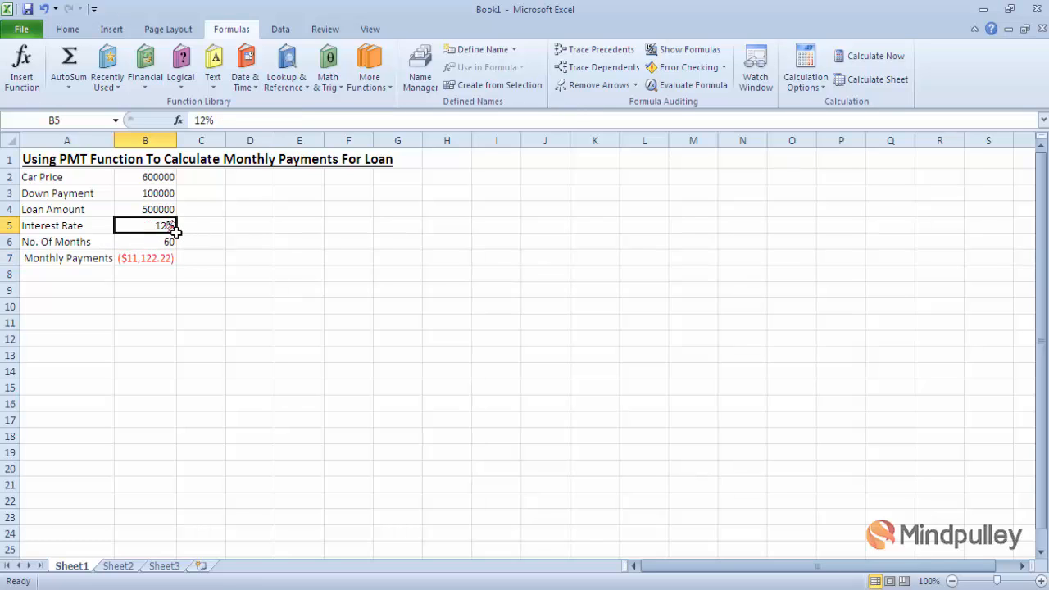
type("10")
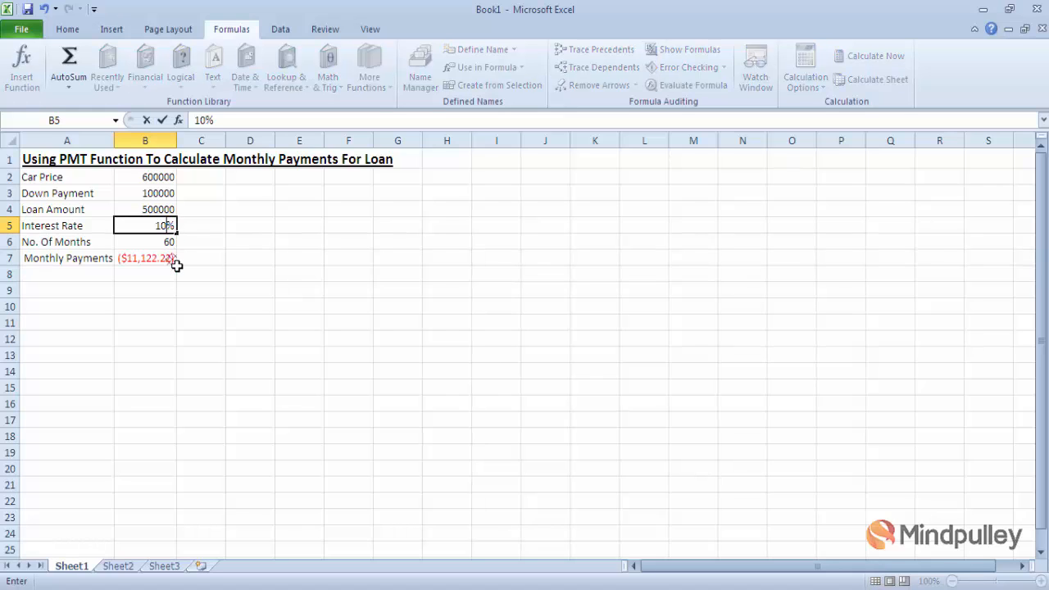
key("Return")
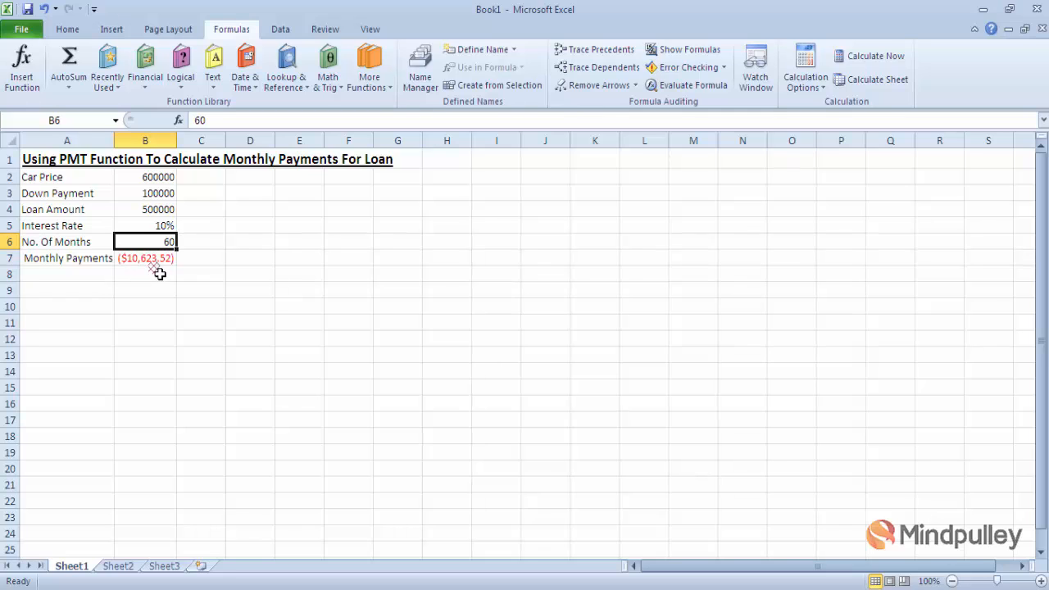
- Set the No. Of Months in cell B6 to 50 and select the Monthly Payments cell B7 to check the recalculated payment
left_click(167, 181)
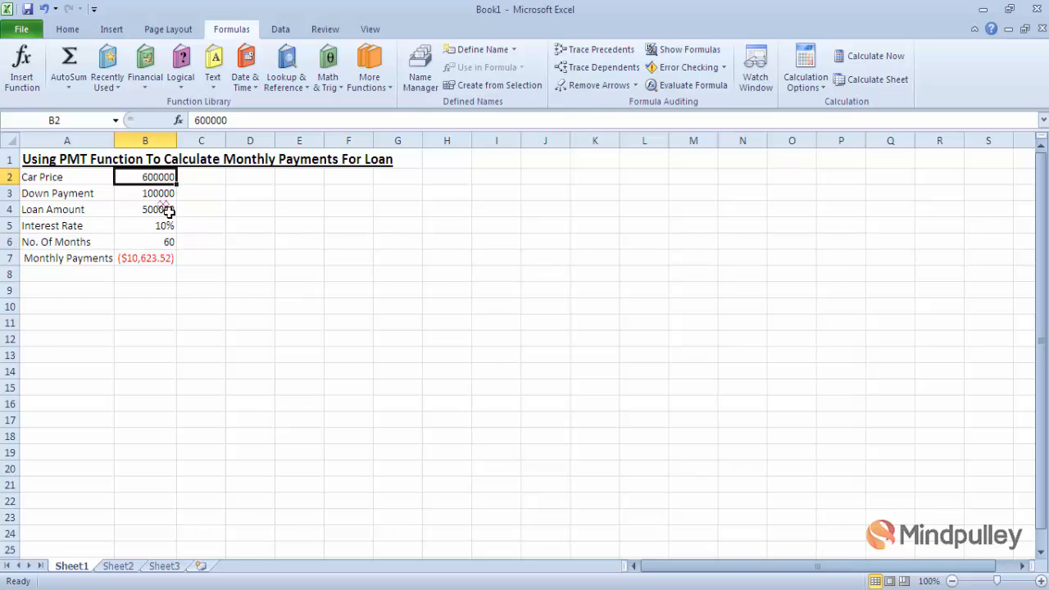
left_click(166, 211)
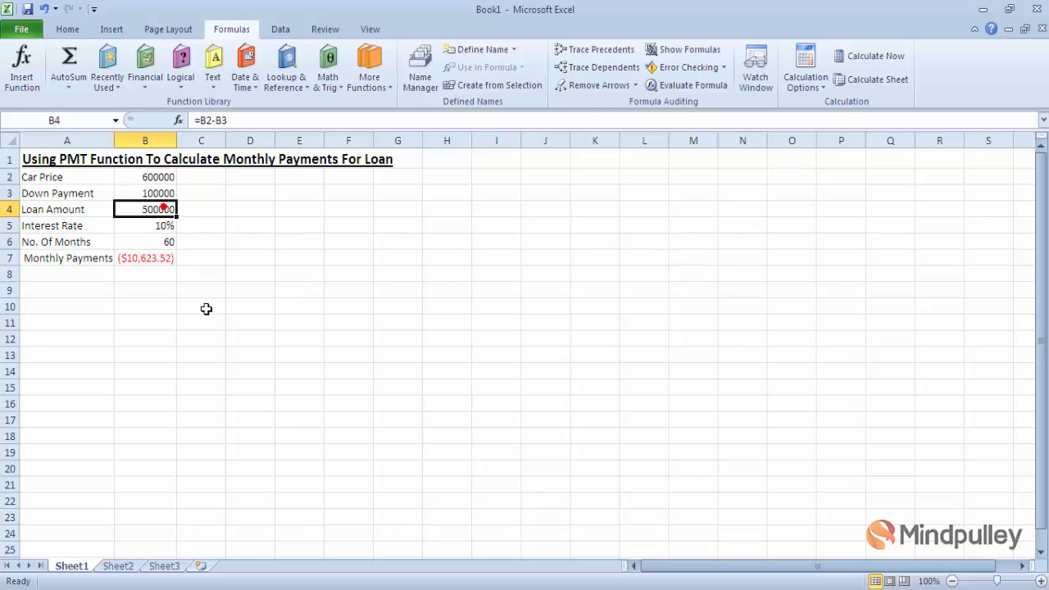
left_click(170, 248)
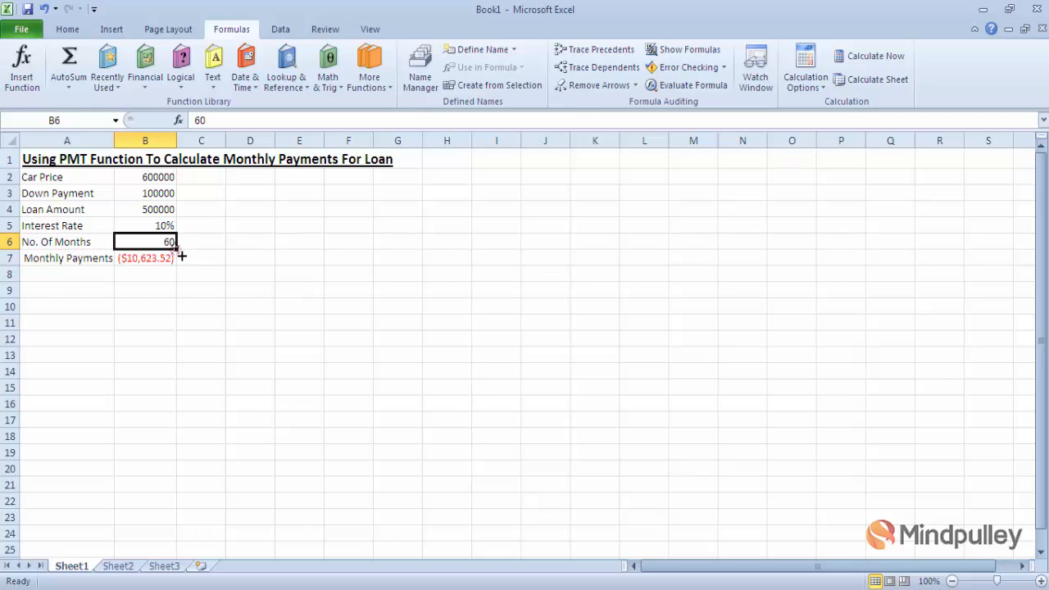
type("5")
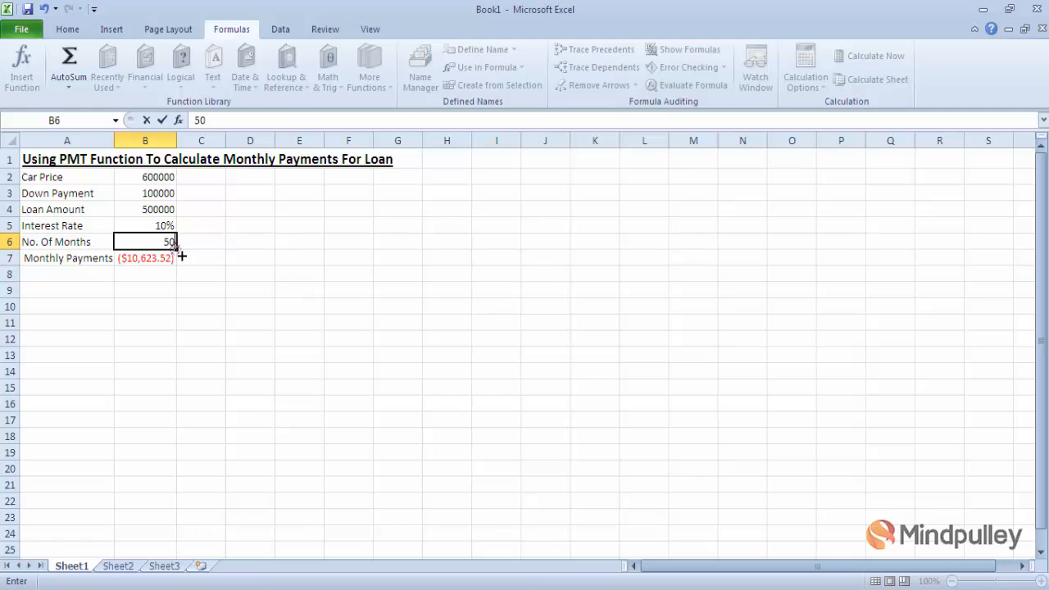
key("ctrl+Return")
left_click(174, 257)
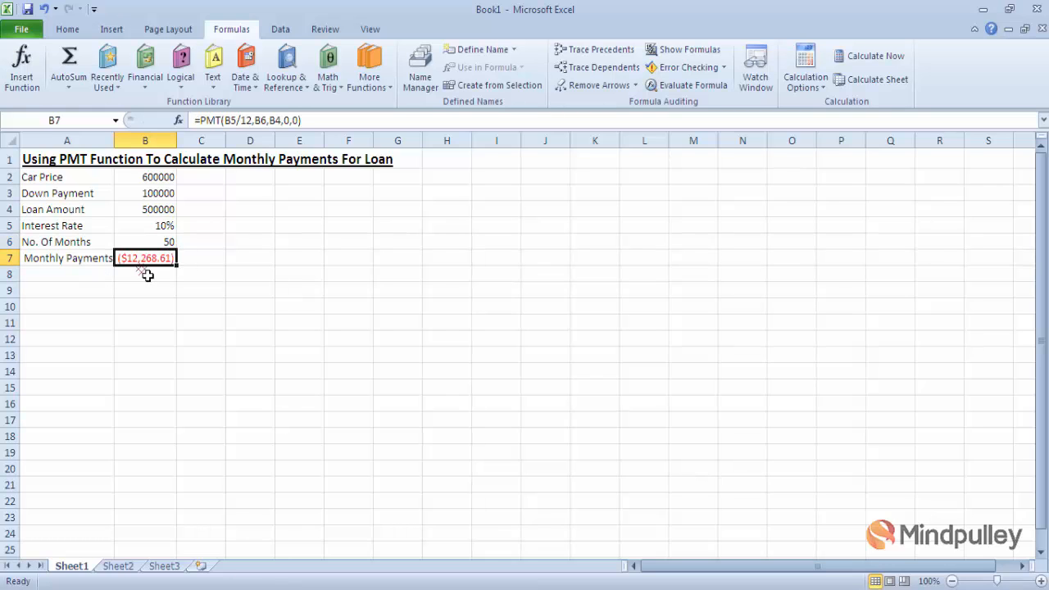